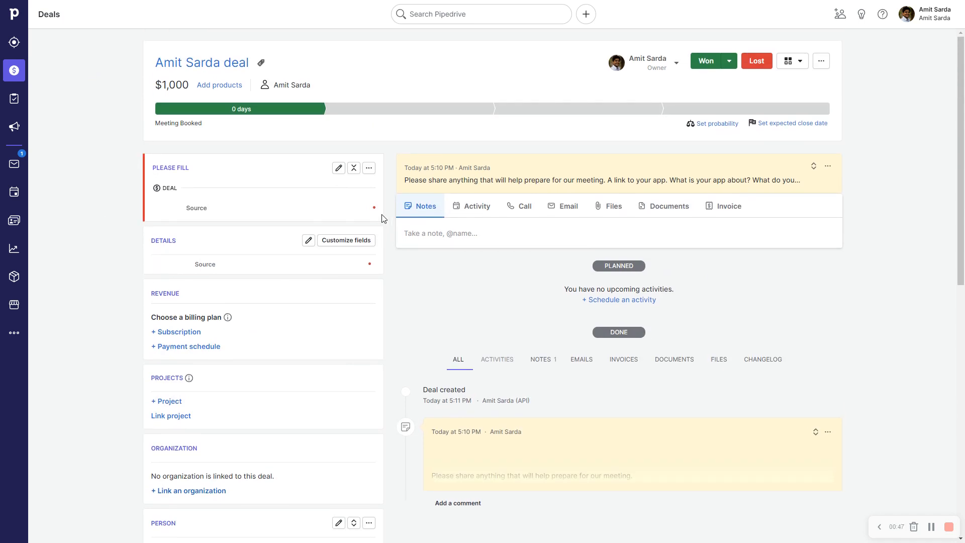
# - Examine the sidebar sections of the open deal, from the required fields through Person, Participants, Overview, Followers and Email BCC
pyautogui.scroll(-2, 163, 331)
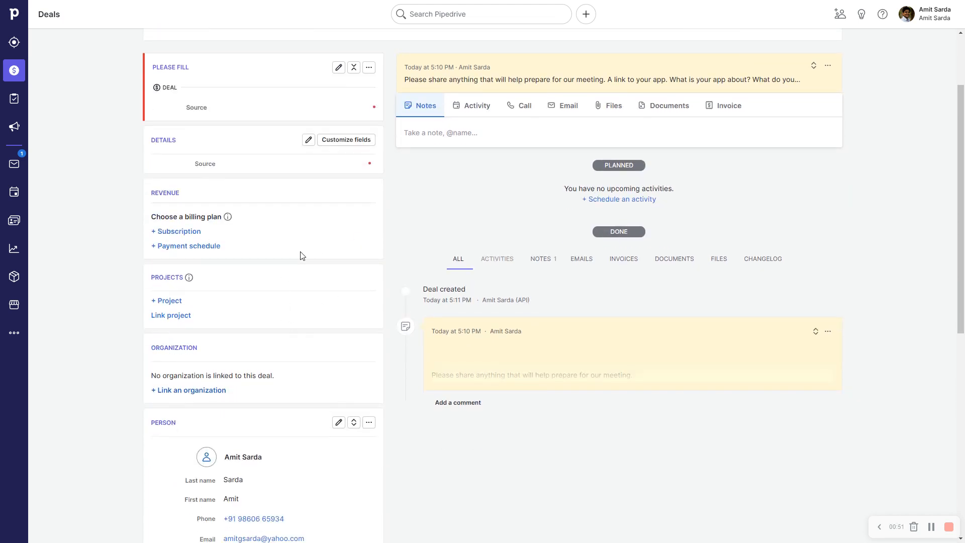
pyautogui.scroll(-3, 298, 256)
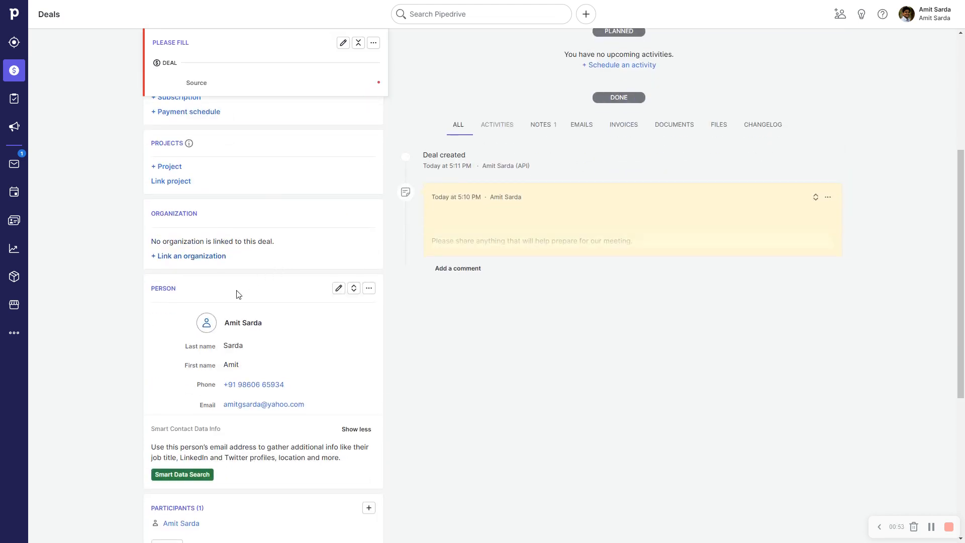
pyautogui.scroll(-4, 237, 293)
pyautogui.scroll(-2, 237, 292)
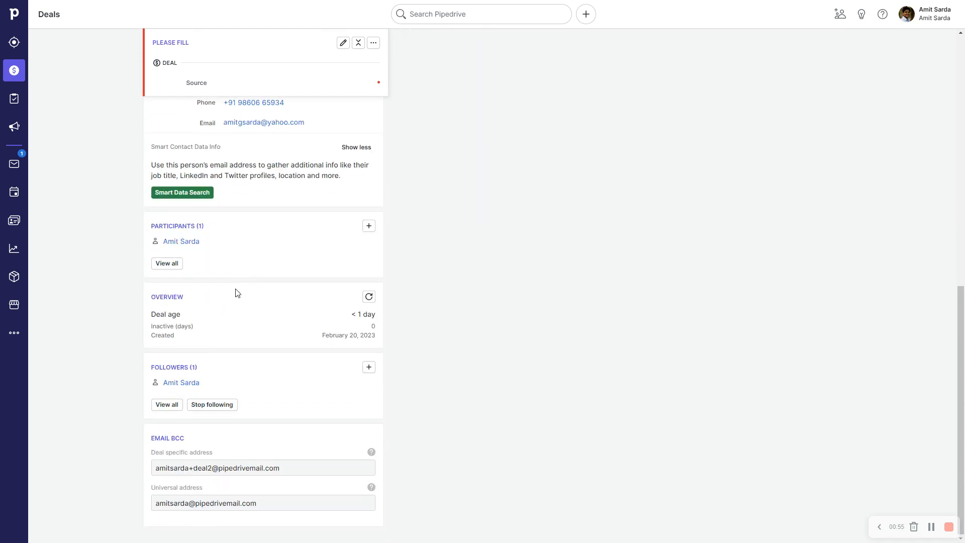
pyautogui.scroll(10, 237, 290)
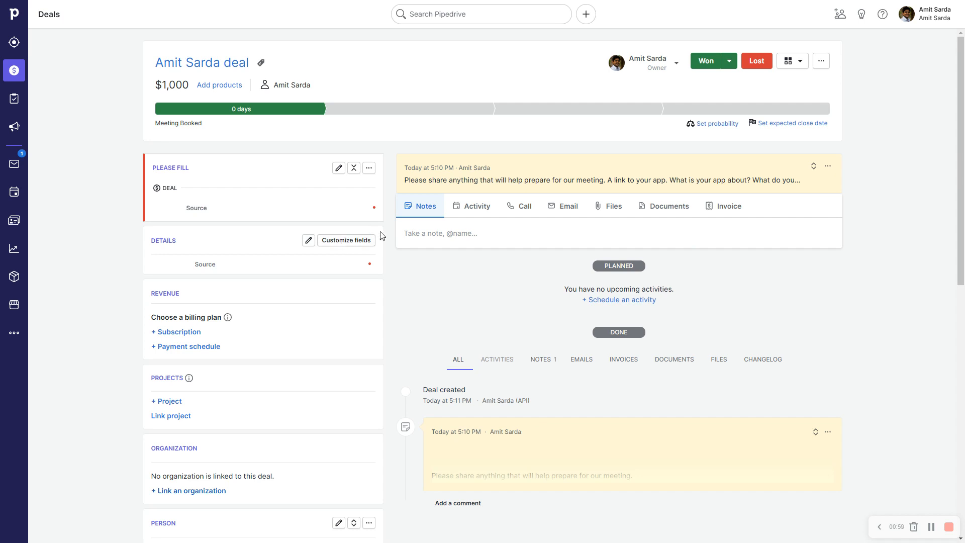
pyautogui.scroll(-4, 211, 359)
pyautogui.scroll(-4, 211, 348)
pyautogui.scroll(8, 308, 331)
# - In the deal's sidebar section settings, hide Revenue, Organization, Participants, Overview, Followers, Email BCC and Invoicing
pyautogui.click(821, 63)
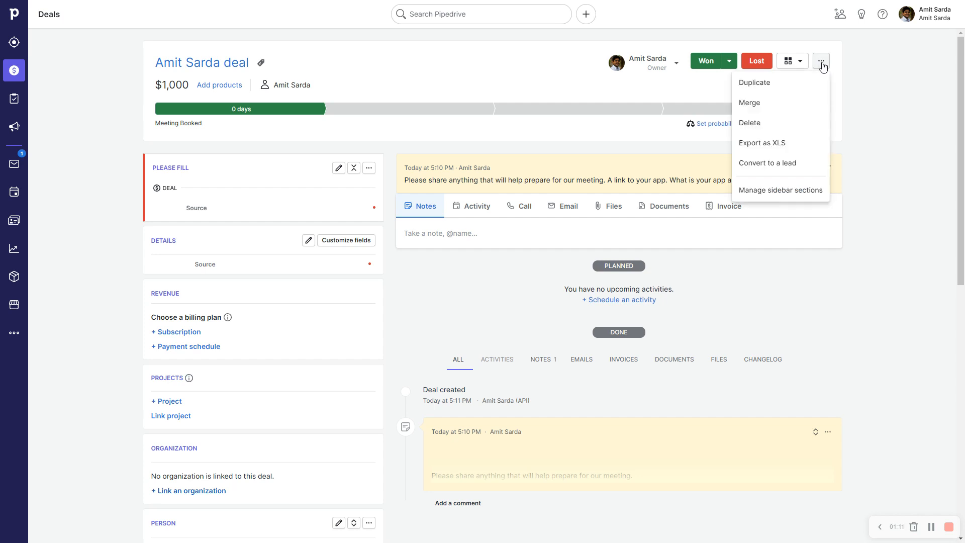
pyautogui.click(767, 191)
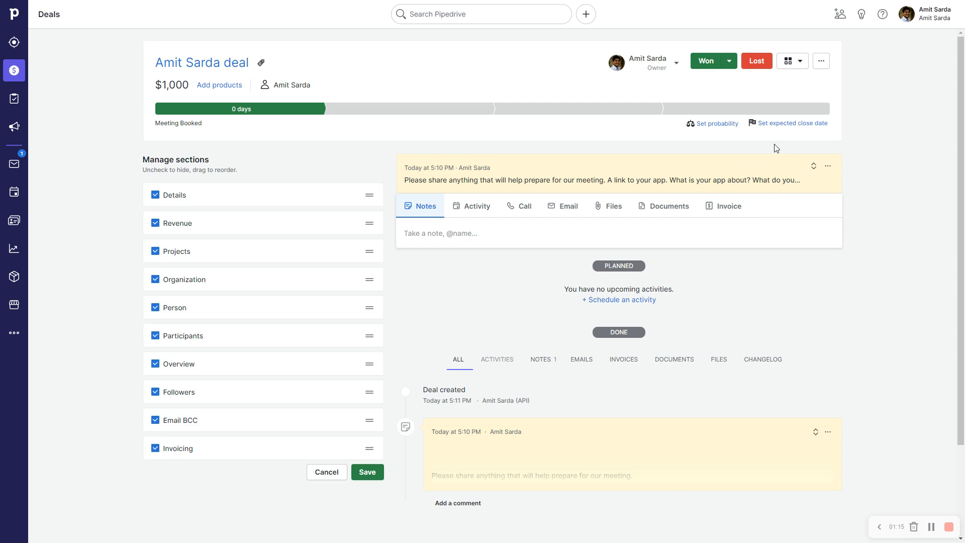
pyautogui.click(155, 224)
pyautogui.click(155, 336)
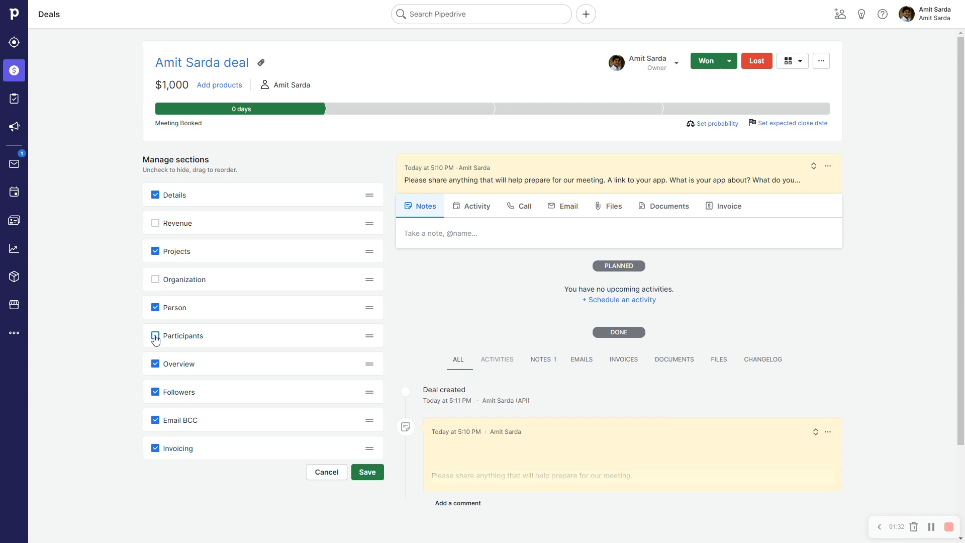
pyautogui.click(156, 365)
pyautogui.click(155, 392)
pyautogui.click(156, 422)
pyautogui.click(156, 448)
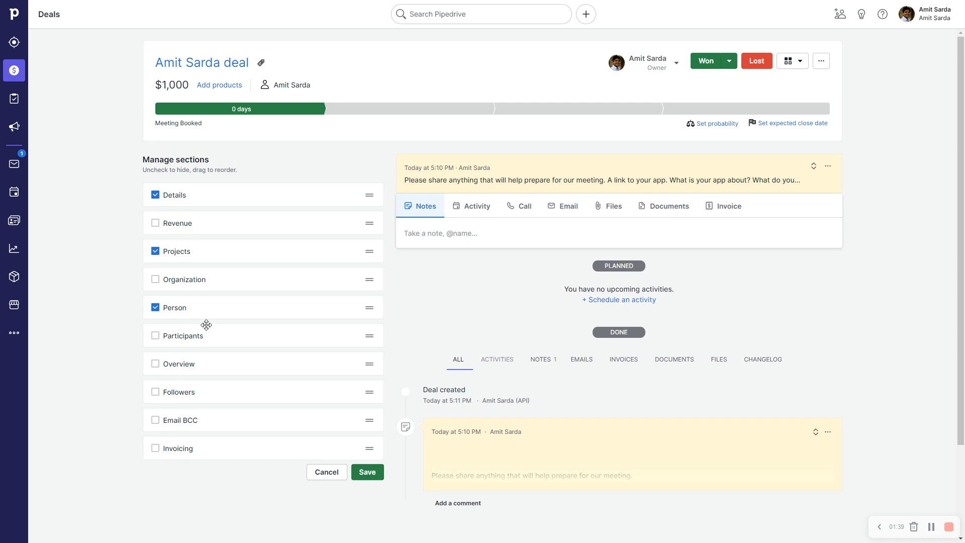
# - Reorder the deal's sidebar sections to put Person directly below Details, followed by Projects, and save the layout
pyautogui.moveTo(367, 307); pyautogui.dragTo(368, 221)
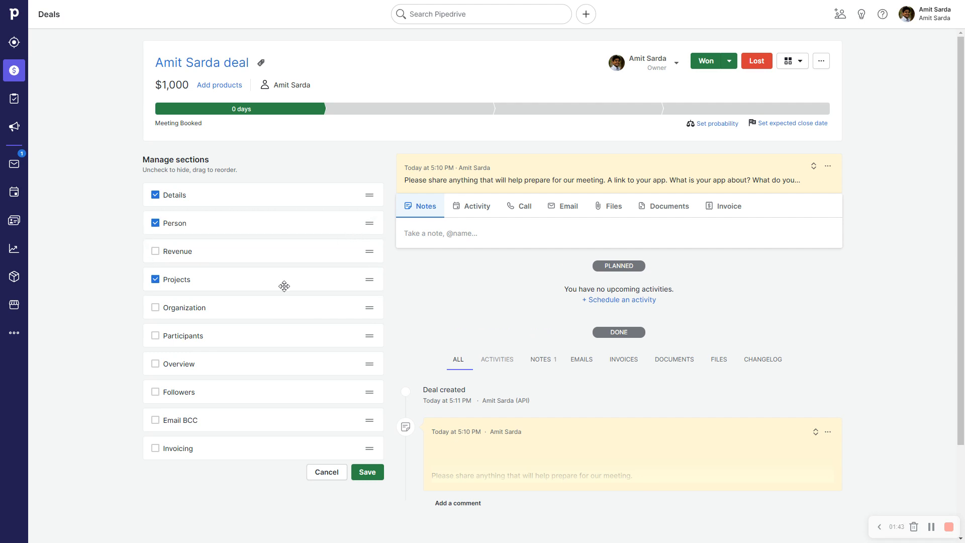
pyautogui.moveTo(364, 276); pyautogui.dragTo(345, 248)
pyautogui.click(370, 471)
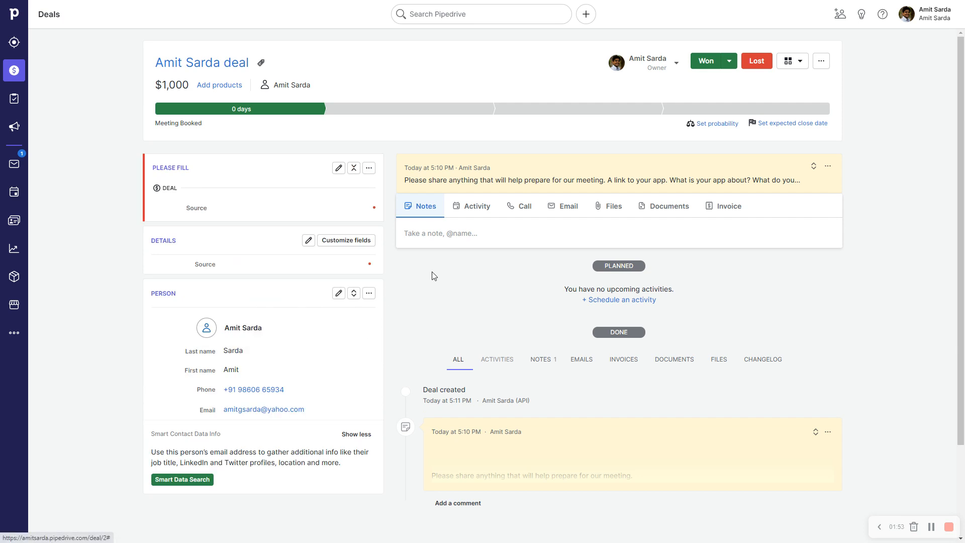
pyautogui.scroll(-2, 640, 231)
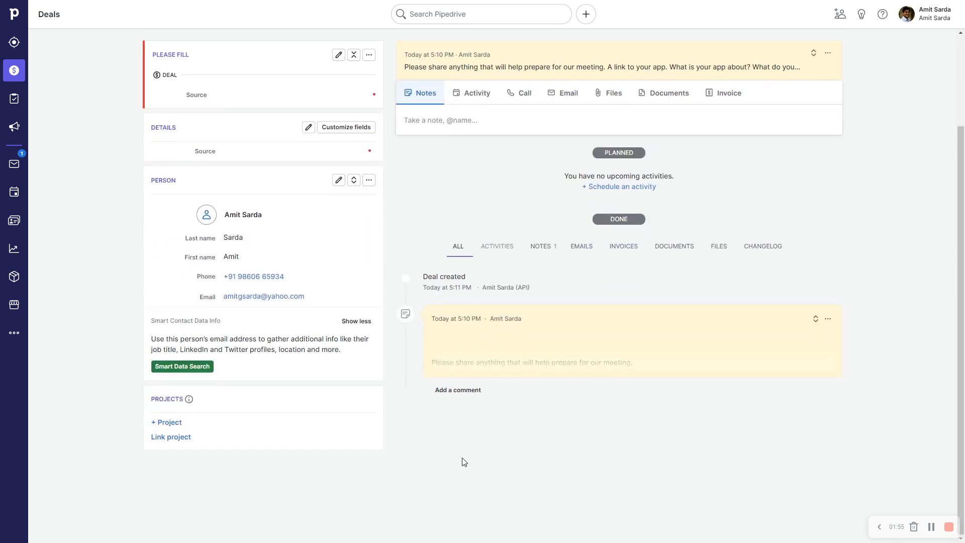
pyautogui.scroll(2, 527, 460)
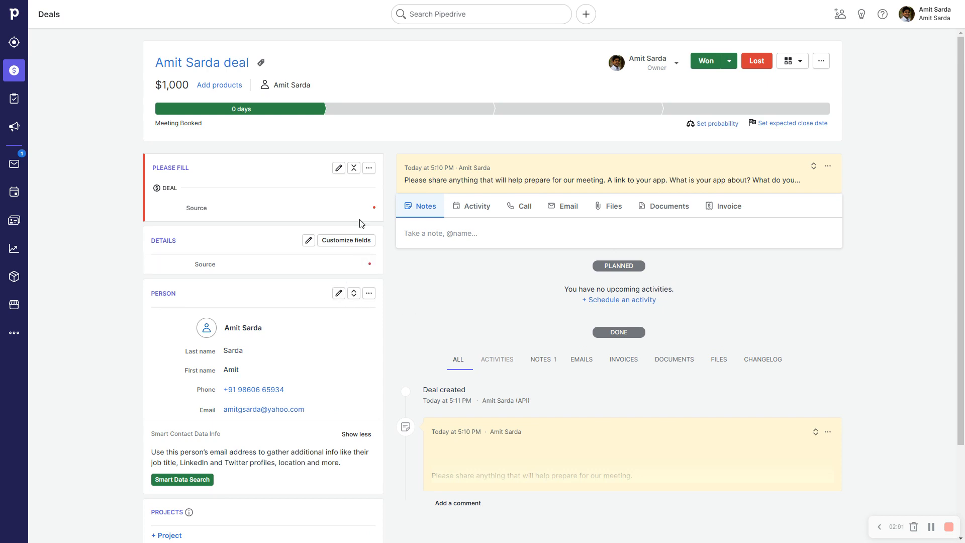
# - Collapse the Smart Contact Data Info block in the deal's Person section
pyautogui.moveTo(249, 330)
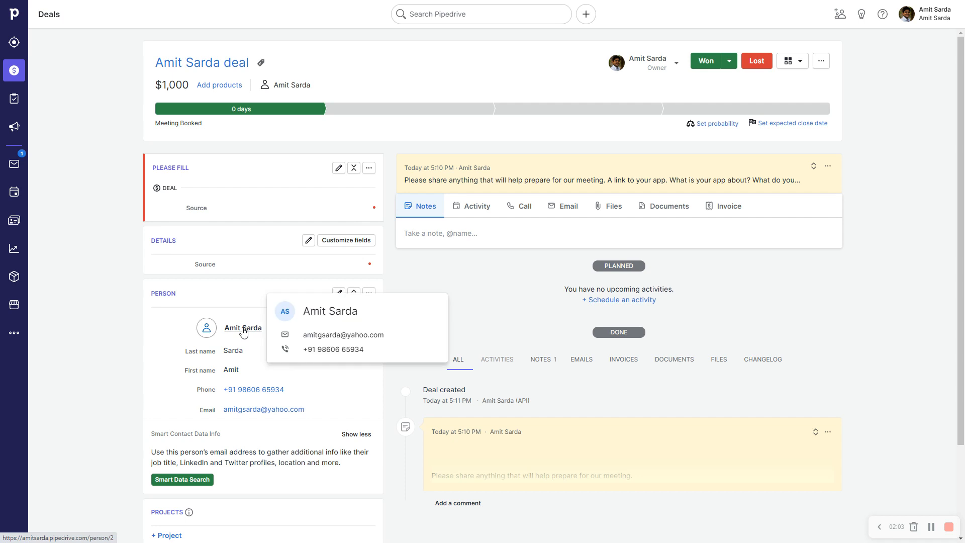
pyautogui.scroll(-3, 243, 332)
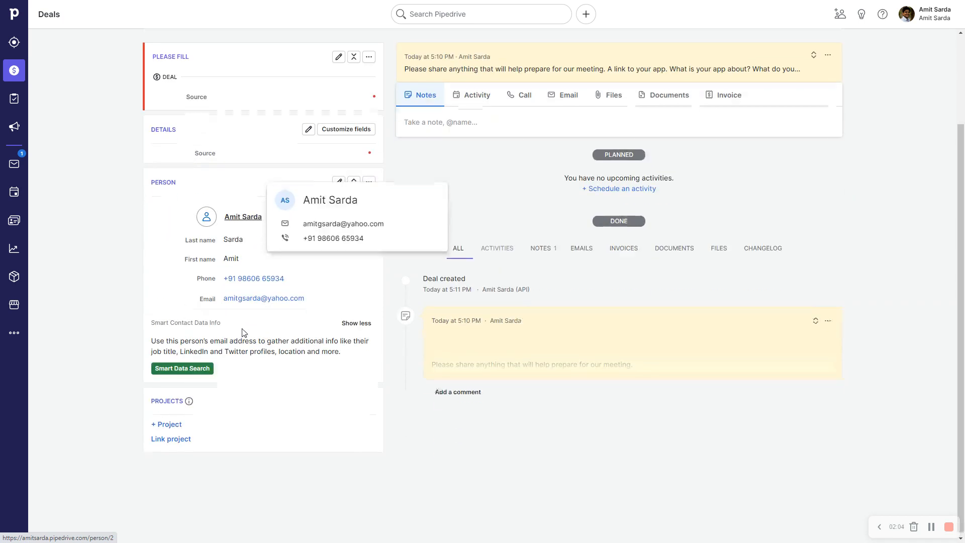
pyautogui.click(357, 321)
pyautogui.scroll(3, 281, 326)
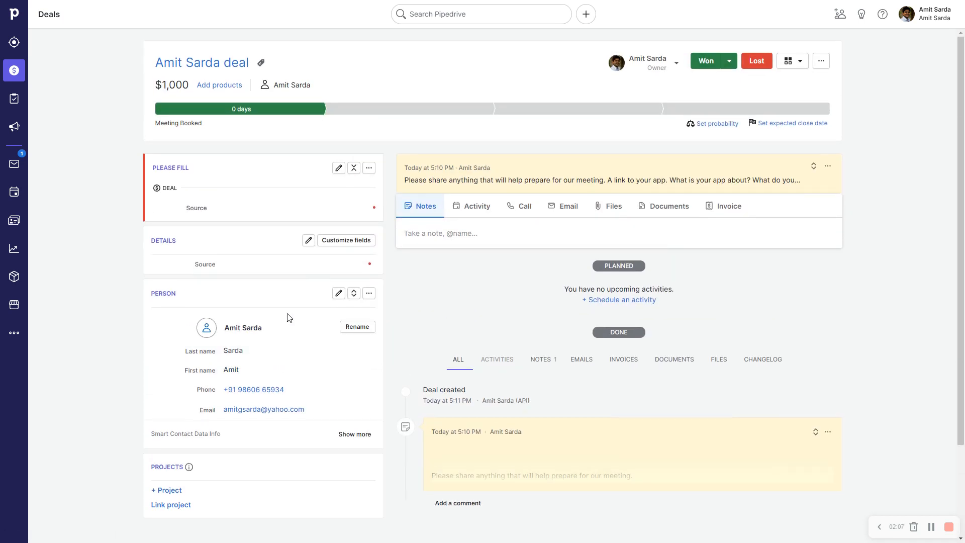
# - Open the deal's linked contact and hide Leads, Overview, Followers and Email BCC in its sidebar section settings
pyautogui.click(248, 328)
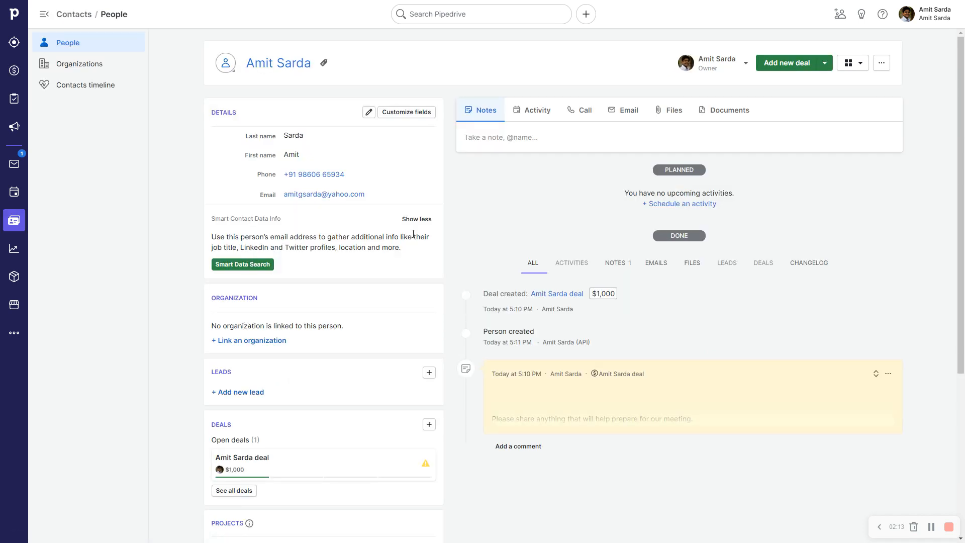
pyautogui.click(881, 64)
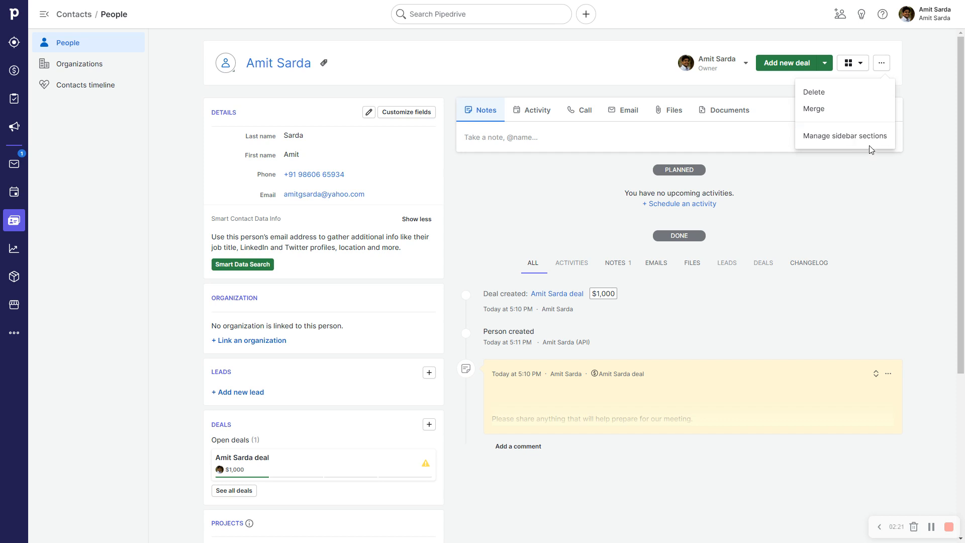
pyautogui.click(851, 136)
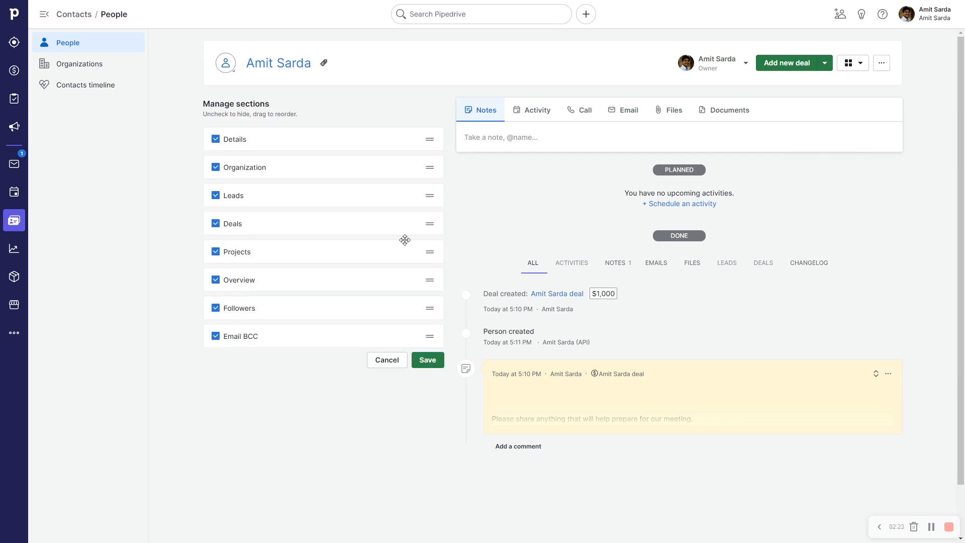
pyautogui.click(216, 196)
pyautogui.click(216, 280)
pyautogui.click(215, 308)
pyautogui.click(216, 336)
# - Reorder the contact's sidebar sections so Deals and Projects follow Details, ahead of Organization, and save the layout
pyautogui.moveTo(429, 223); pyautogui.dragTo(420, 158)
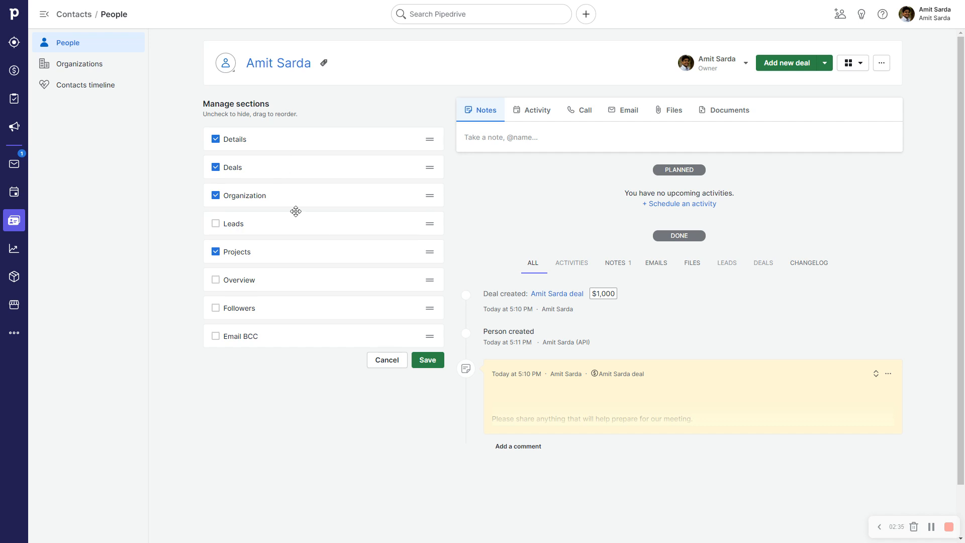
pyautogui.moveTo(430, 254); pyautogui.dragTo(420, 197)
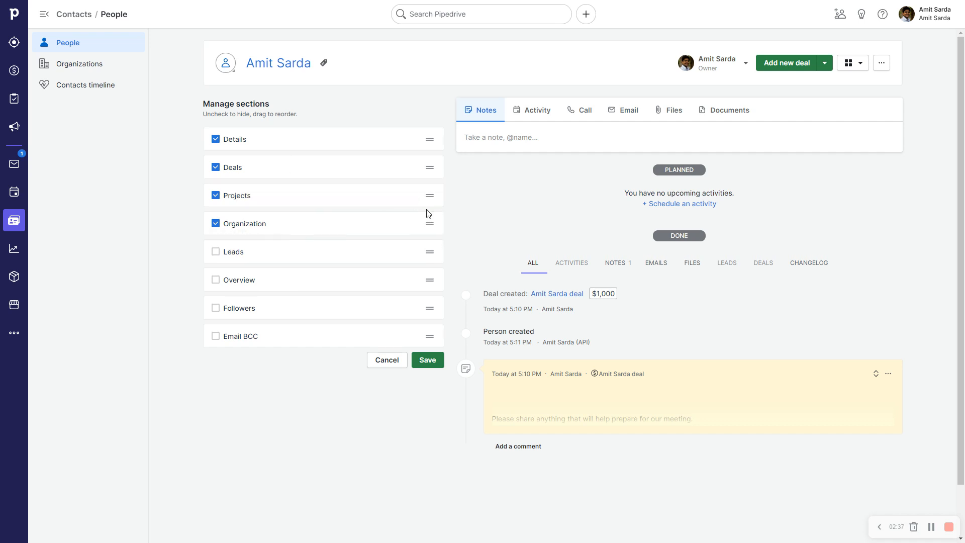
pyautogui.click(424, 362)
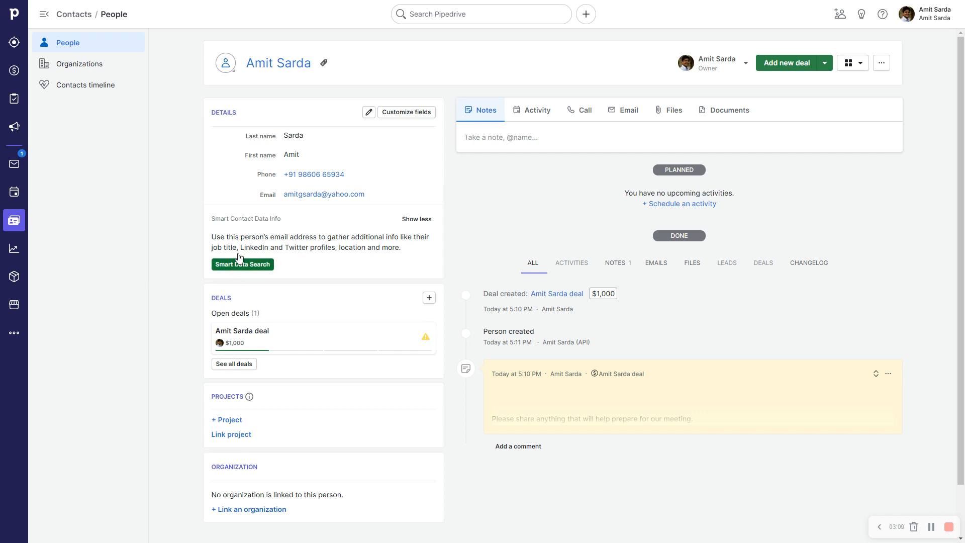
# - Customize the contact's Details fields so First name precedes Last name and Email precedes Phone, and finish the customization
pyautogui.click(391, 118)
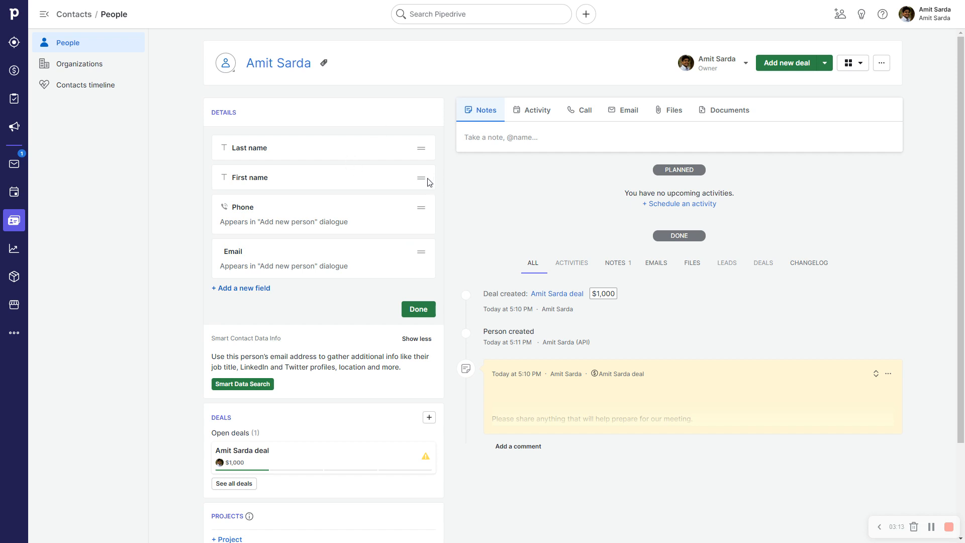
pyautogui.moveTo(421, 178); pyautogui.dragTo(422, 147)
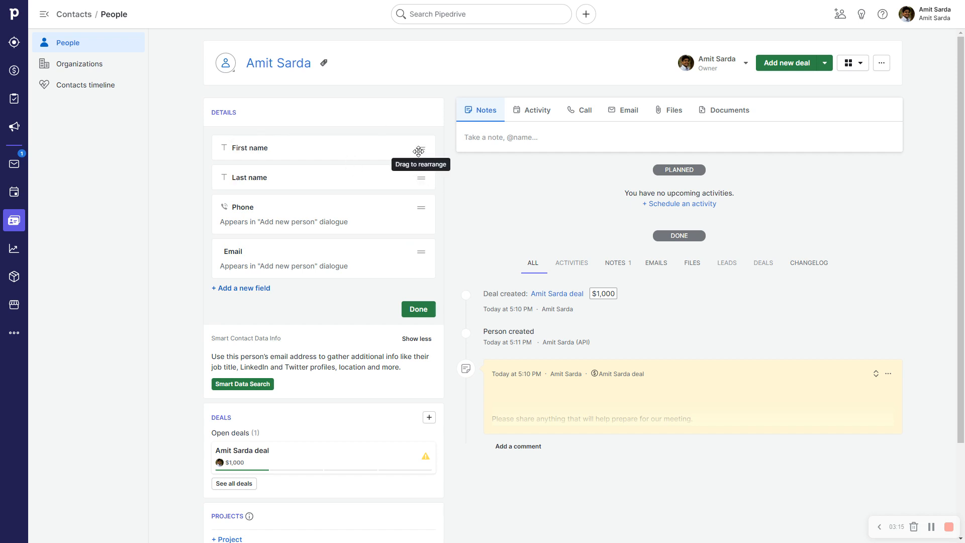
pyautogui.moveTo(422, 260); pyautogui.dragTo(415, 226)
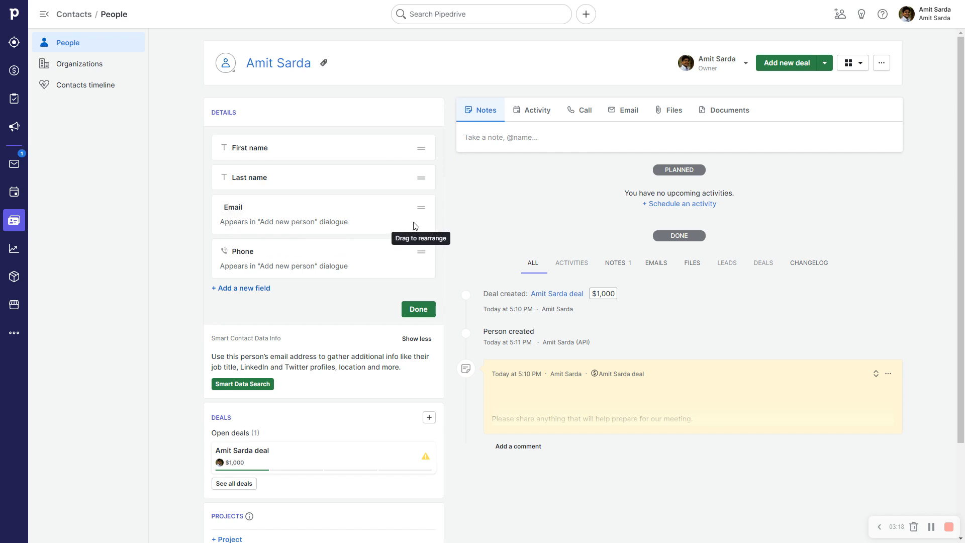
pyautogui.click(419, 309)
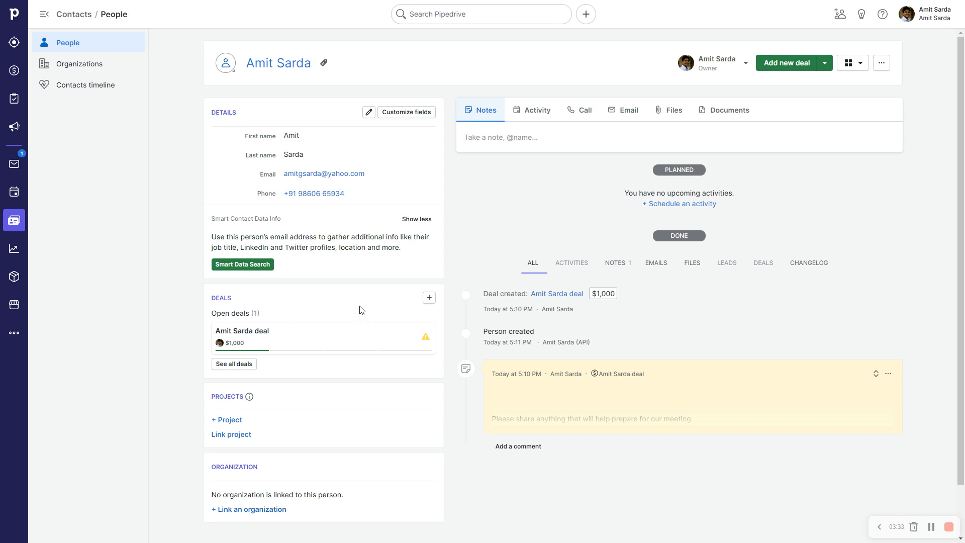
pyautogui.scroll(-2, 361, 309)
pyautogui.scroll(2, 360, 309)
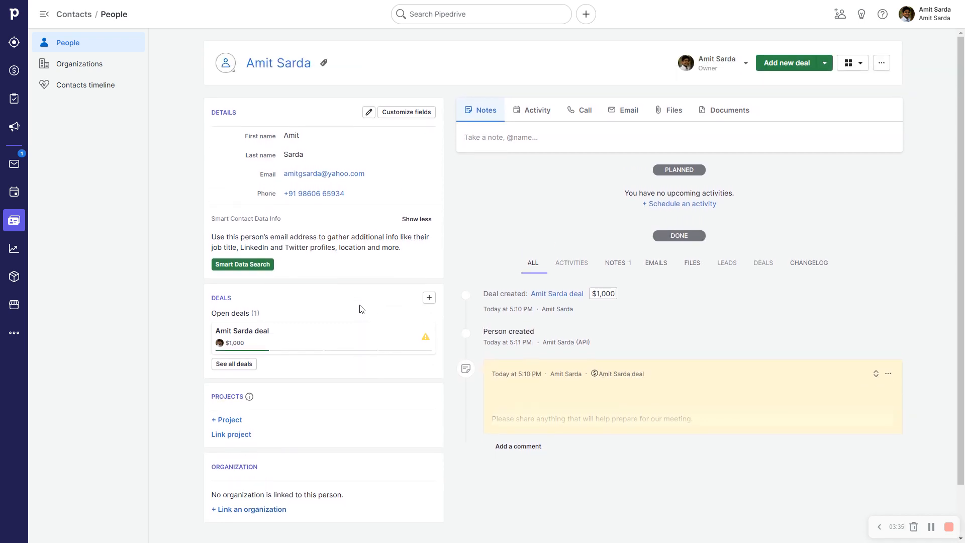